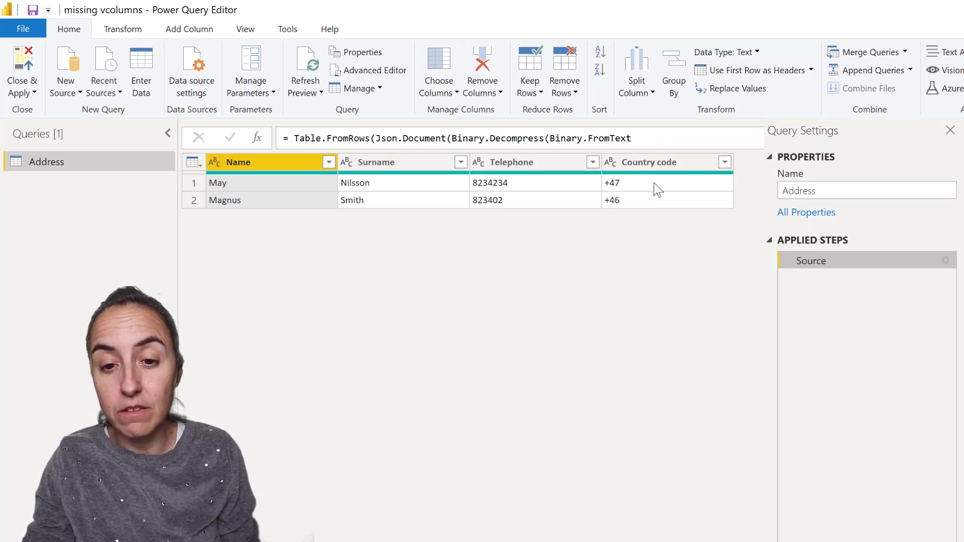
# Merge the Country code and Telephone columns, with no separator, into a new column named Phone
pyautogui.click(667, 161)
pyautogui.keyDown('ctrl'); pyautogui.click(528, 165); pyautogui.keyUp('ctrl')
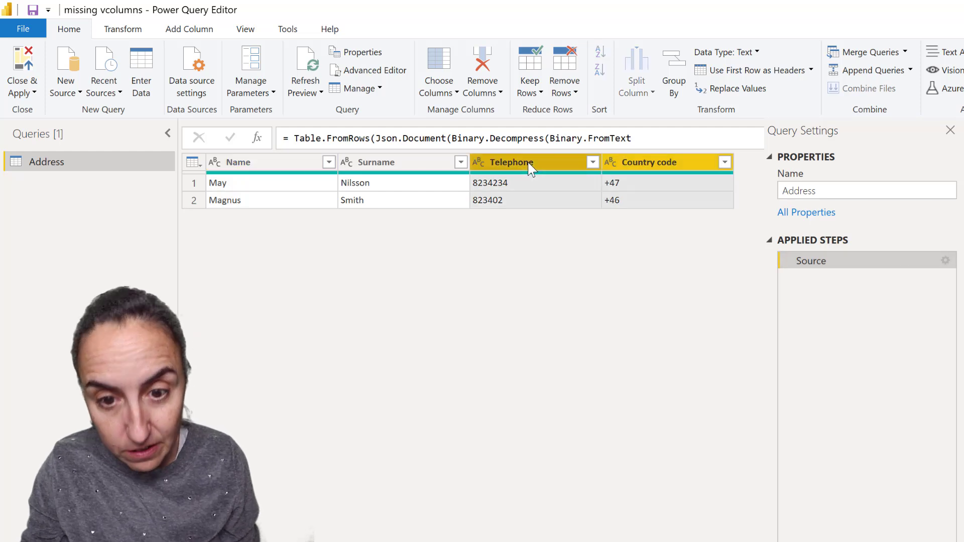
pyautogui.rightClick(528, 166)
pyautogui.press('Escape')
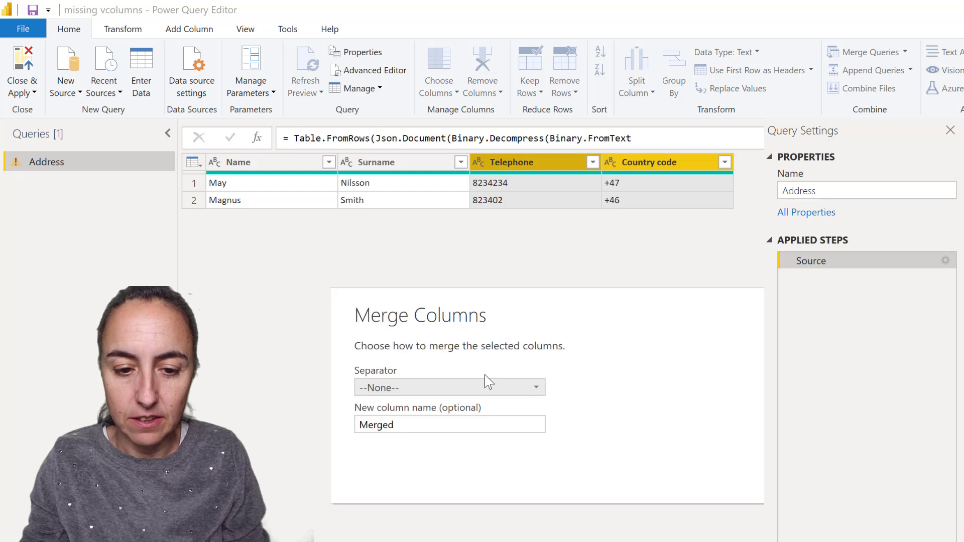
pyautogui.write('Phone')
pyautogui.press('Return')
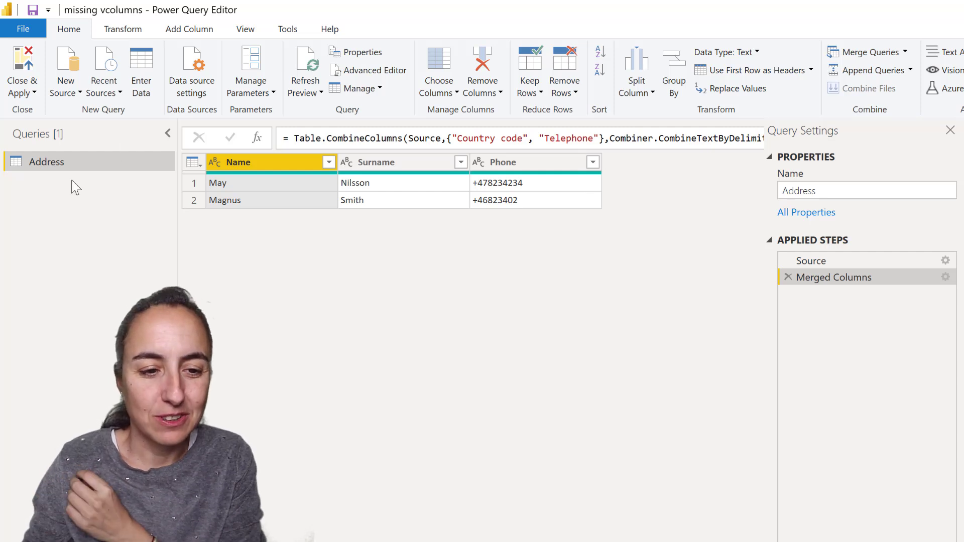
# Duplicate the Address query and open the copy's Source table for editing
pyautogui.rightClick(80, 158)
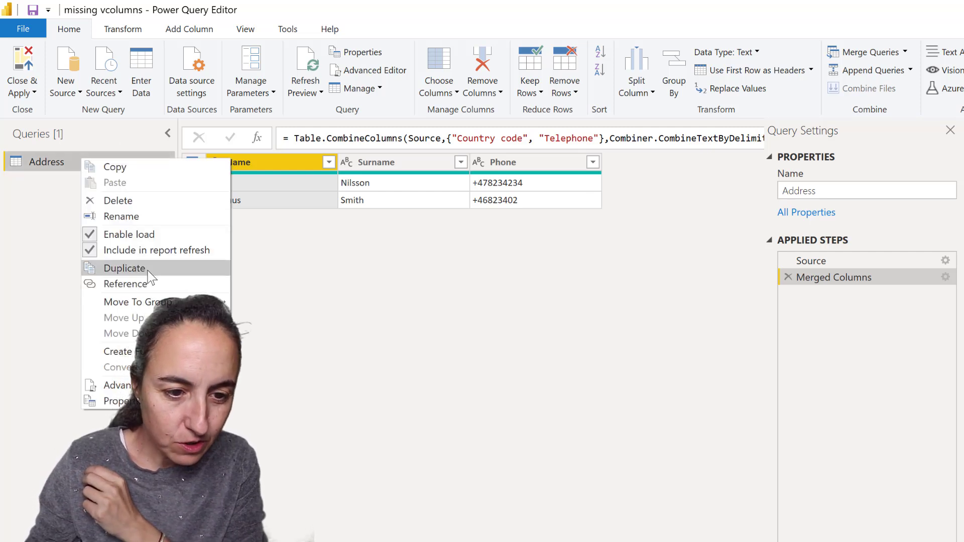
pyautogui.click(149, 273)
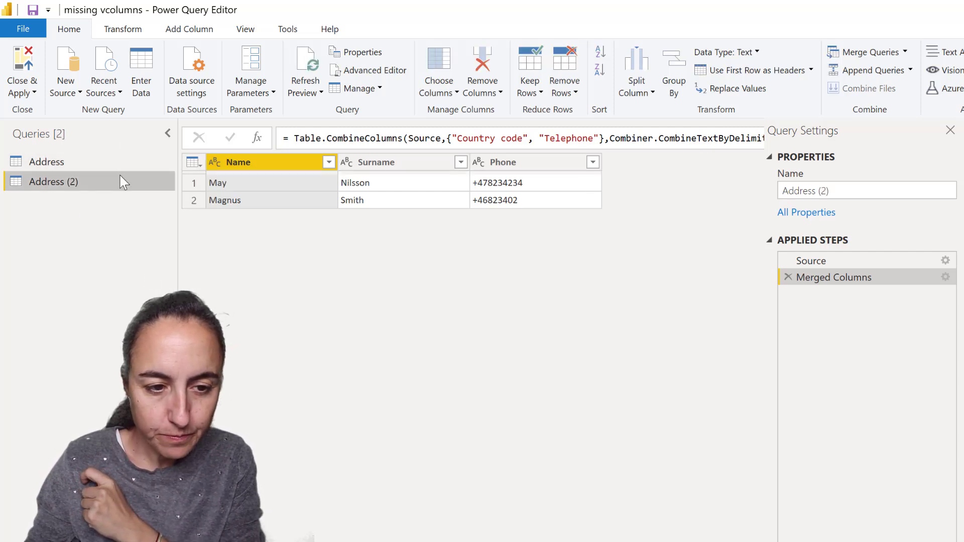
pyautogui.click(868, 261)
pyautogui.click(945, 261)
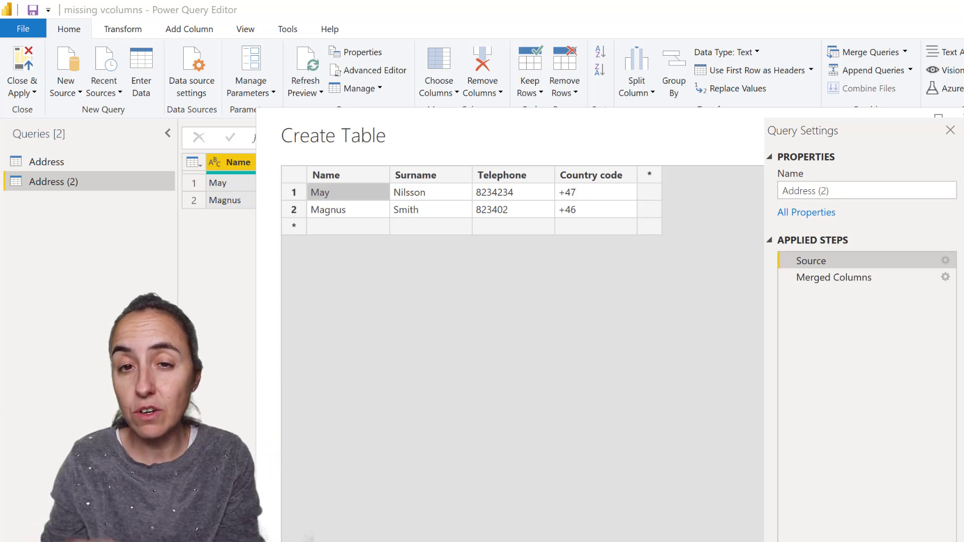
# Delete the Country code column and prefix both telephone numbers with +47 in the source table
pyautogui.click(599, 179)
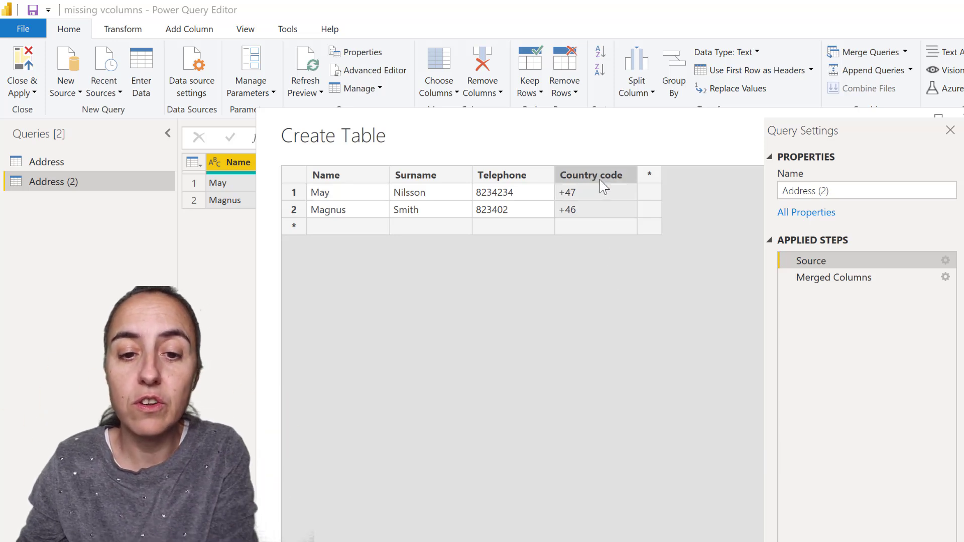
pyautogui.press('Delete')
pyautogui.click(483, 193)
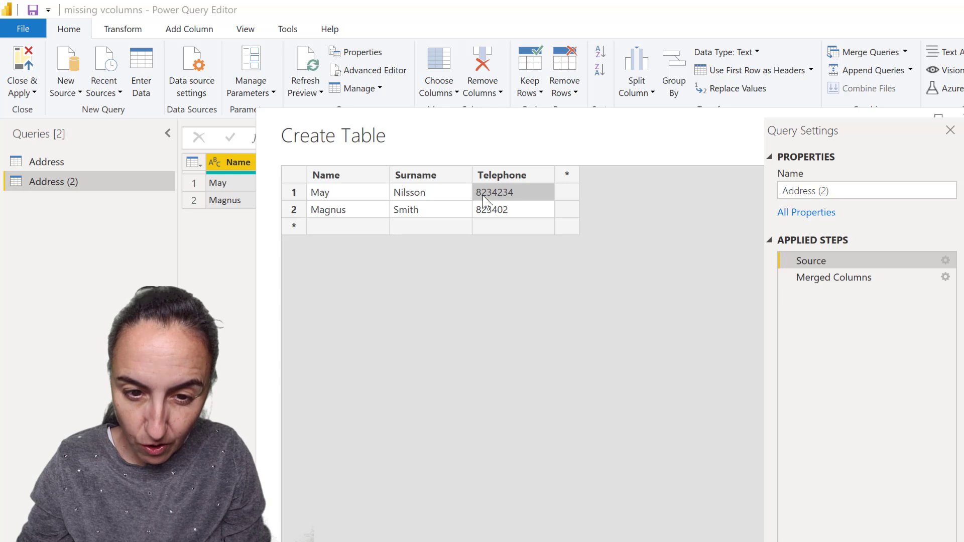
pyautogui.doubleClick(483, 193)
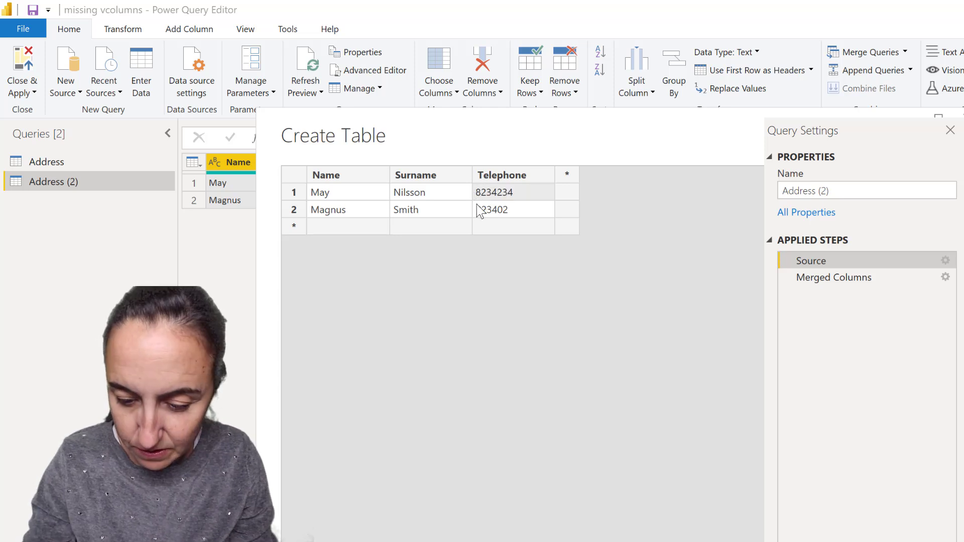
pyautogui.write('+47')
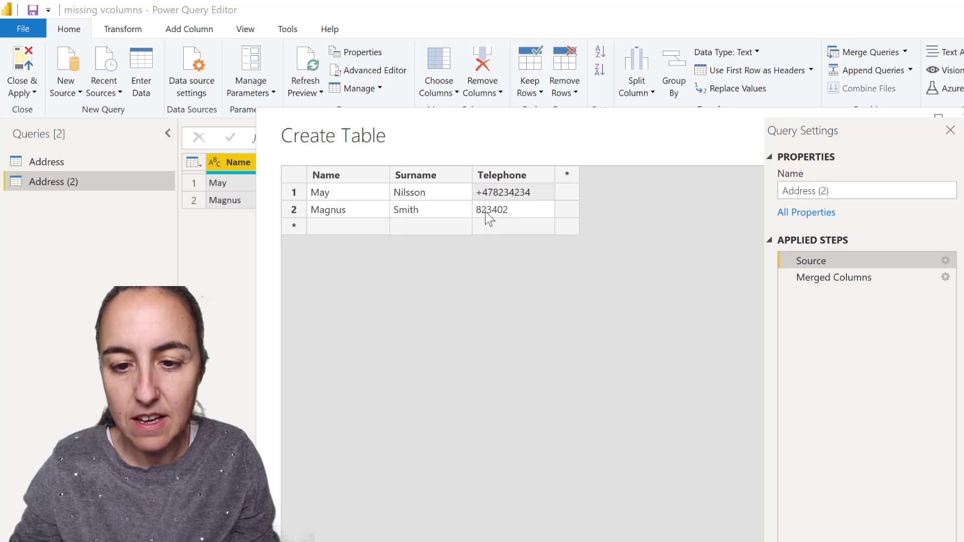
pyautogui.click(477, 211)
pyautogui.doubleClick(477, 211)
pyautogui.click(475, 209)
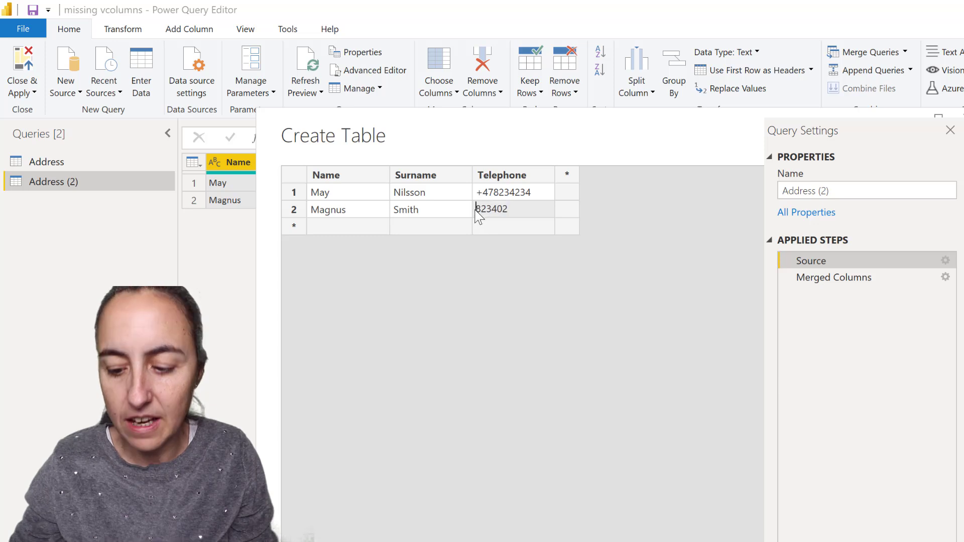
pyautogui.click(519, 279)
pyautogui.press('Return')
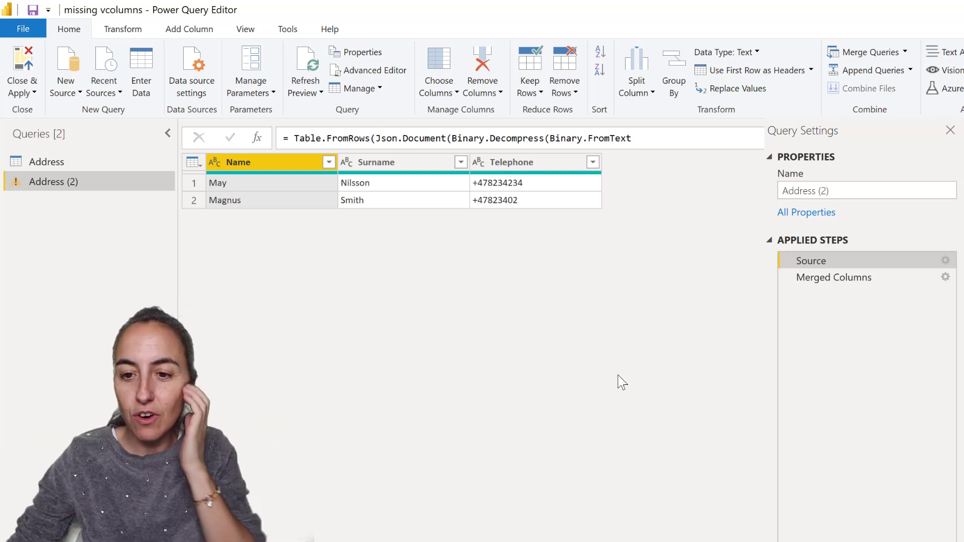
pyautogui.click(860, 278)
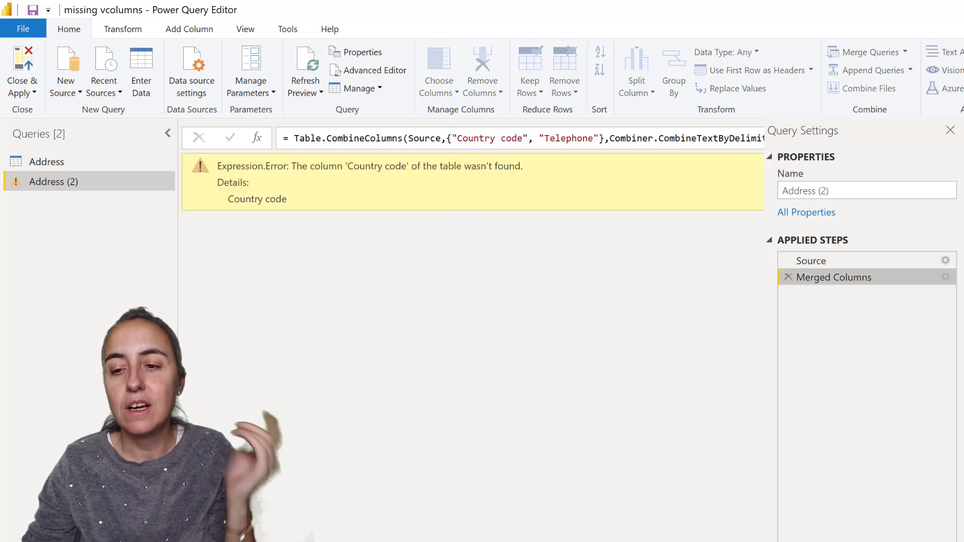
pyautogui.click(851, 261)
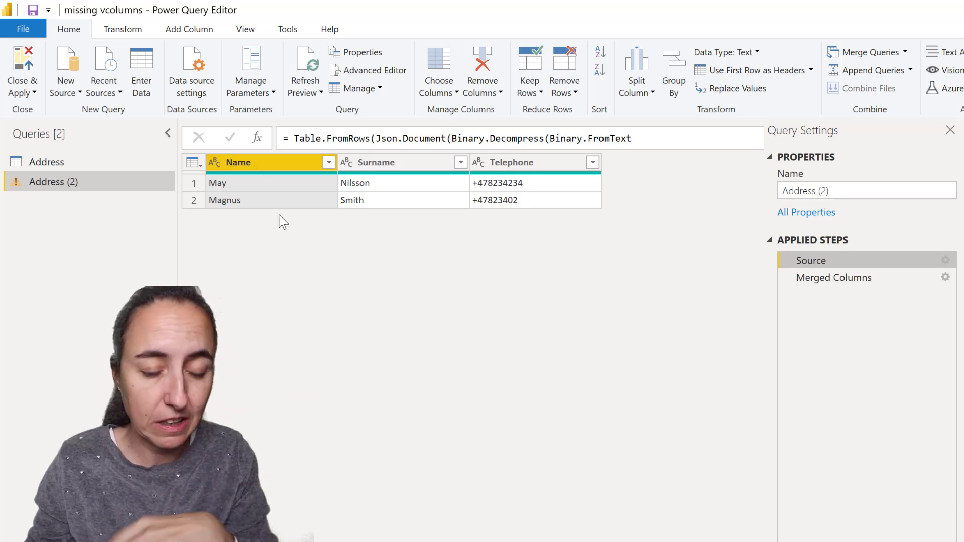
# Insert a Custom Column step after Source and paste the prepared formula template
pyautogui.click(189, 30)
pyautogui.click(72, 78)
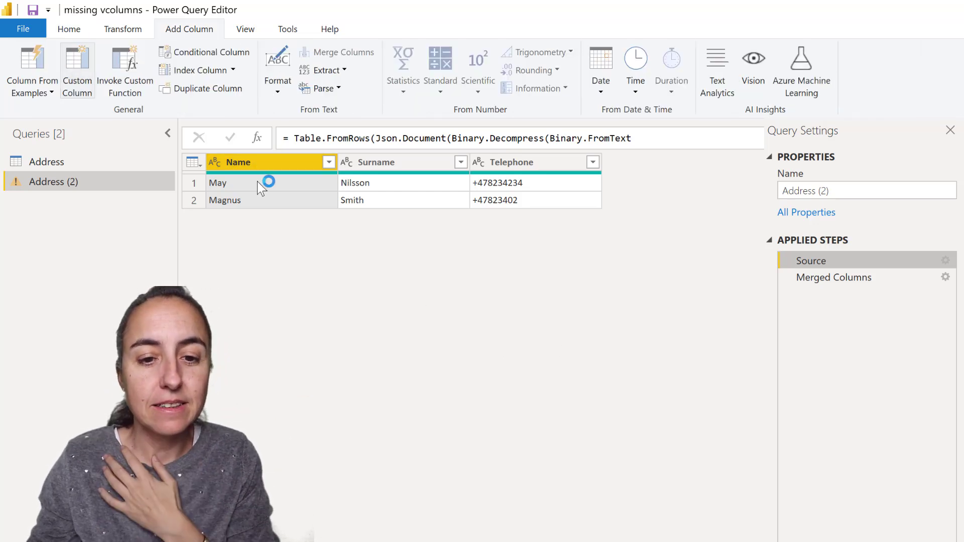
pyautogui.click(686, 443)
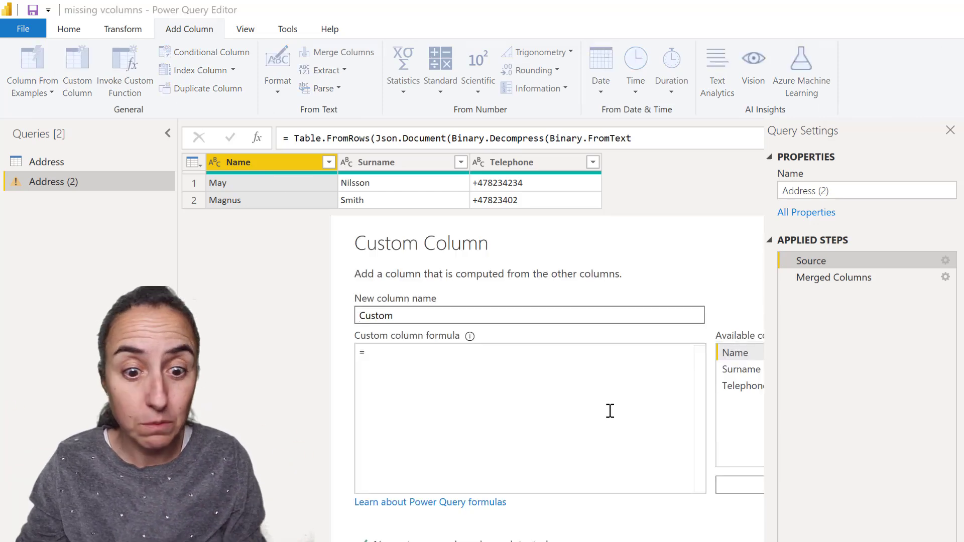
pyautogui.click(489, 382)
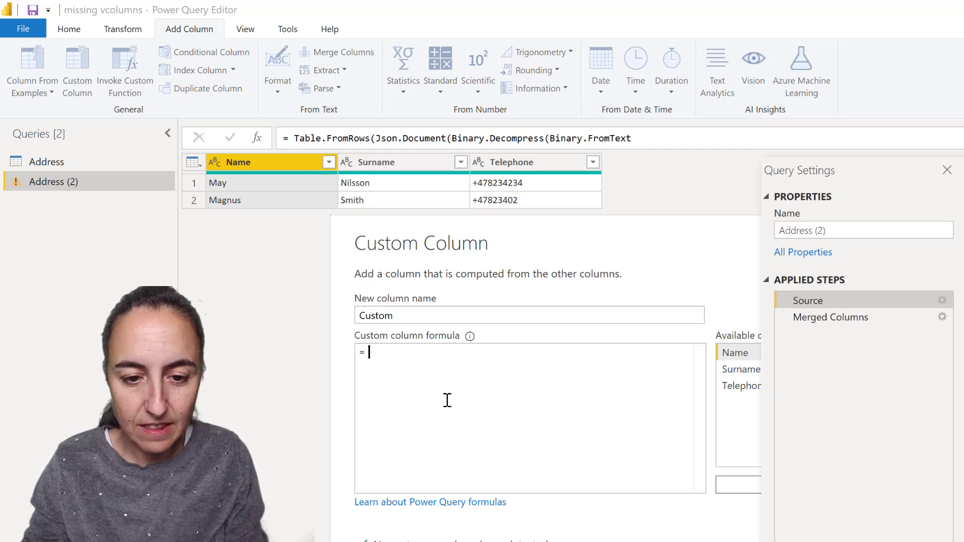
pyautogui.write('if Table.HasColumns(PreviousStep, {ListOfColumnsYouNeeded}) then PreviousStep else Table.Combine({PreviousStep, Table.FromRows({},{ListOfColumnsYouNeeded})})')
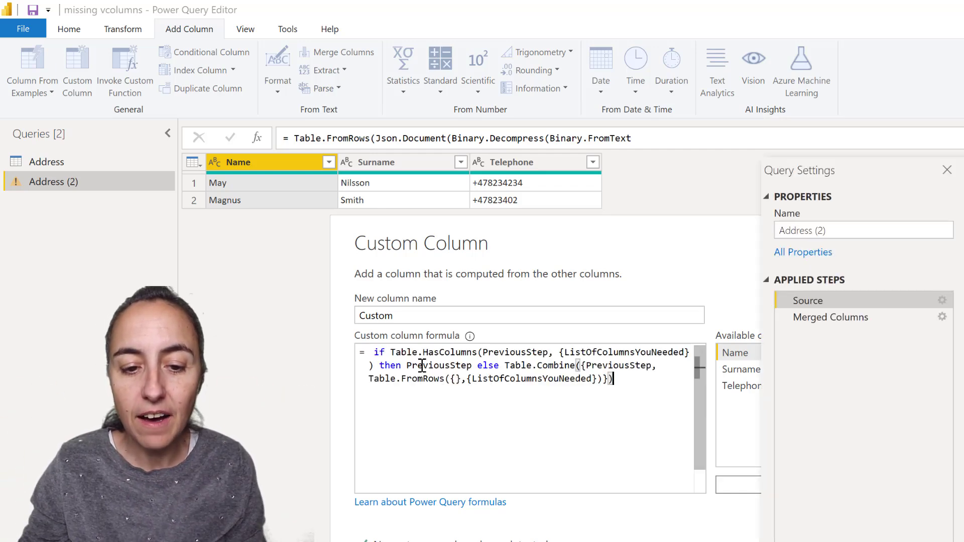
# In the column check, replace PreviousStep with Source and list "Telephone", "Country code"
pyautogui.doubleClick(519, 352)
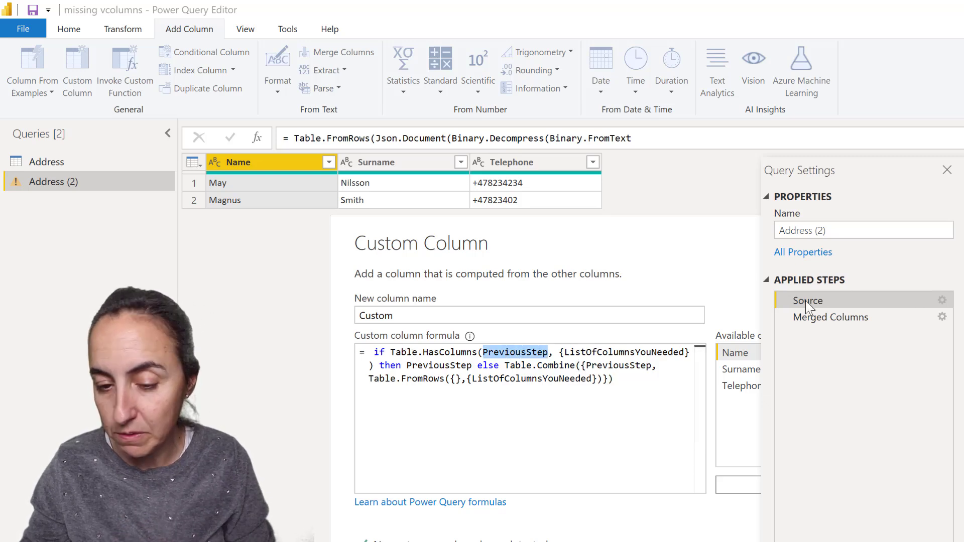
pyautogui.press('BackSpace')
pyautogui.write('Sour')
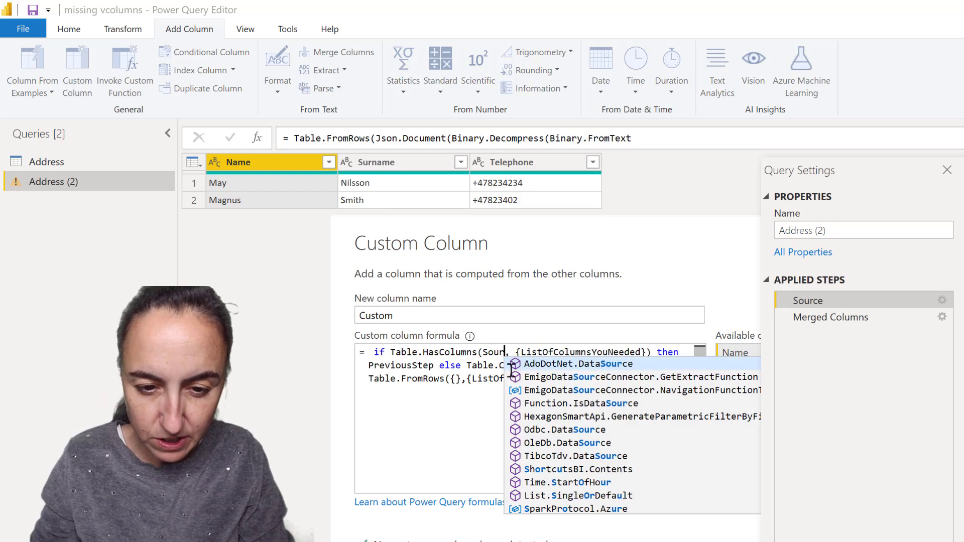
pyautogui.write('ce')
pyautogui.doubleClick(610, 351)
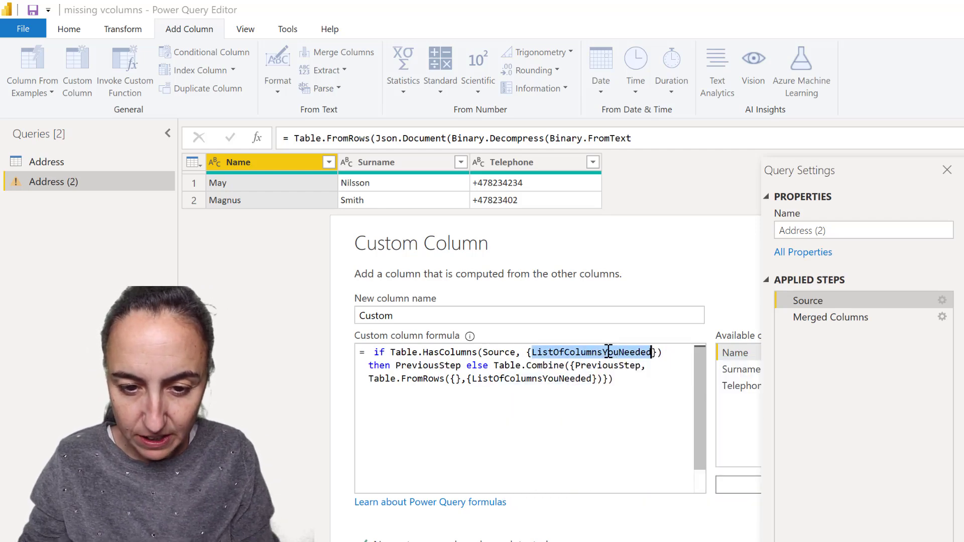
pyautogui.write('"')
pyautogui.write('Telephone')
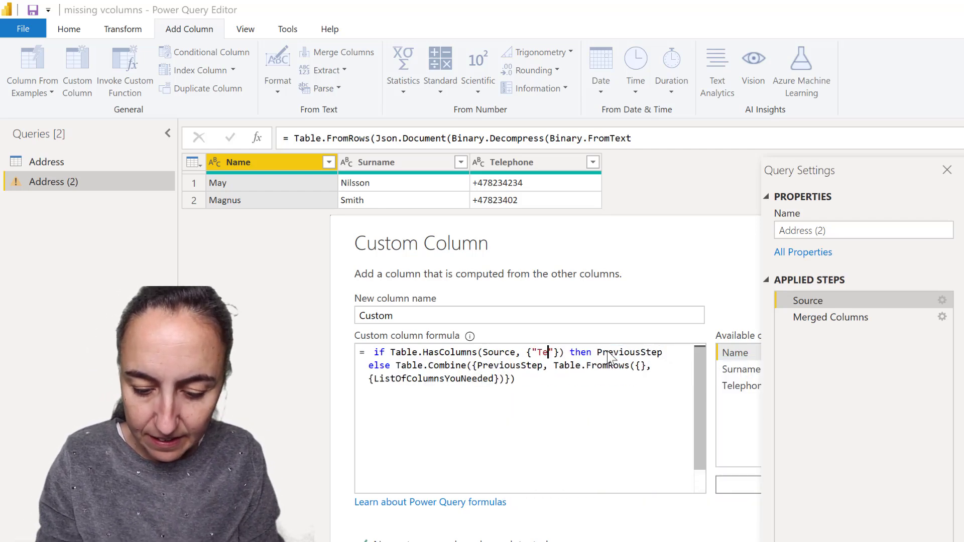
pyautogui.write('. ')
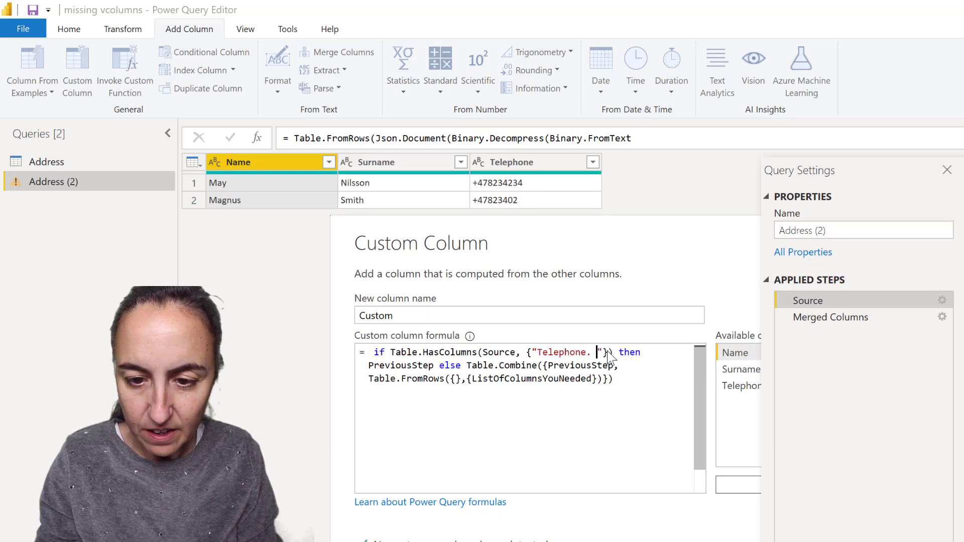
pyautogui.write(', "Coun')
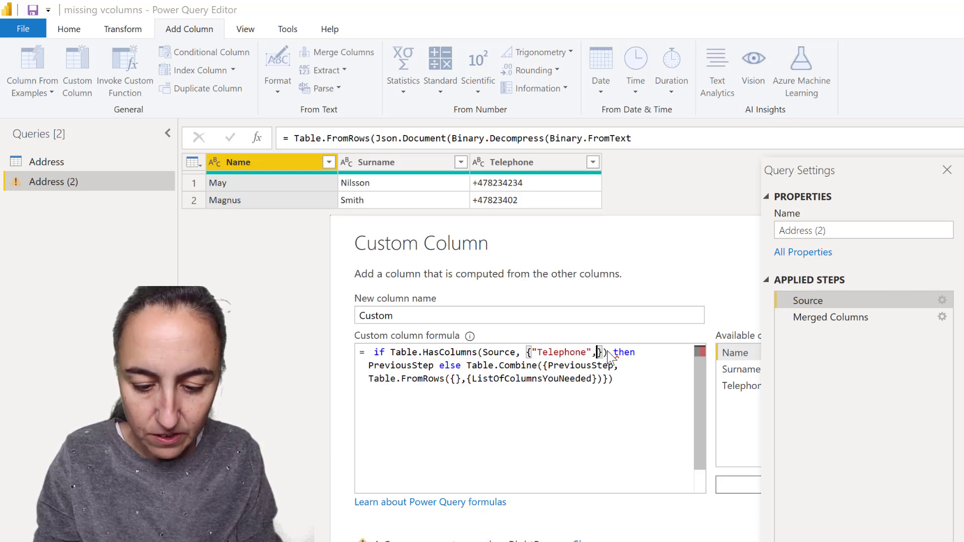
pyautogui.write('try')
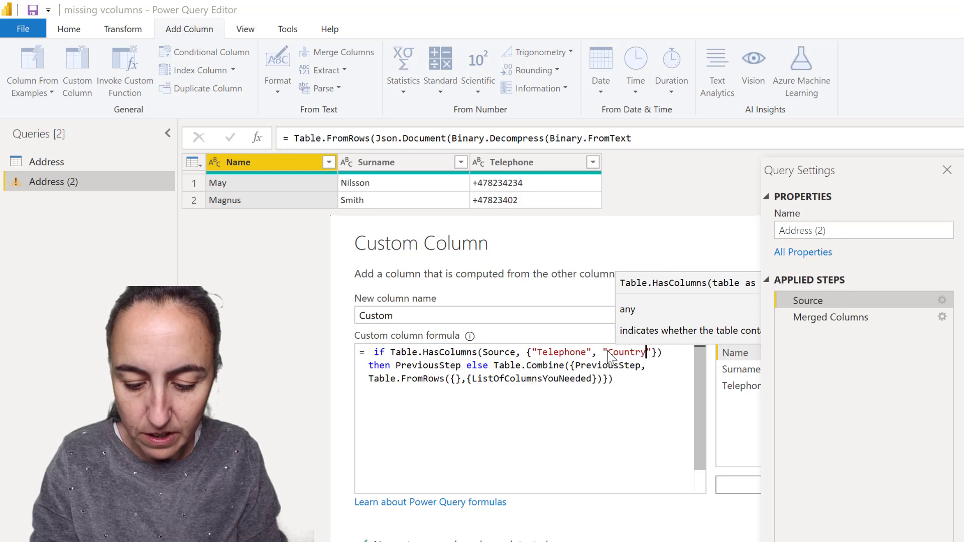
pyautogui.write(' code')
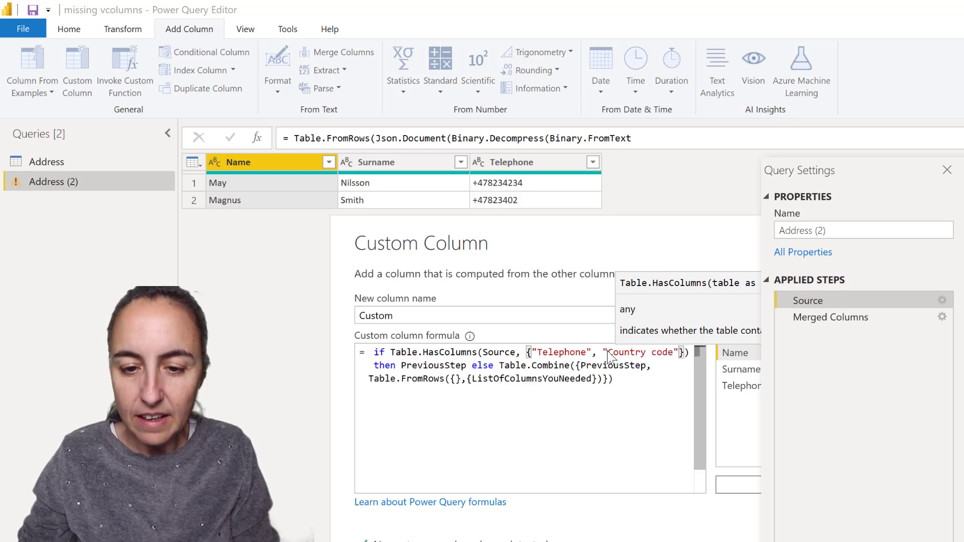
# Replace the PreviousStep placeholder on line 2 with Source, correcting a typo
pyautogui.click(445, 367)
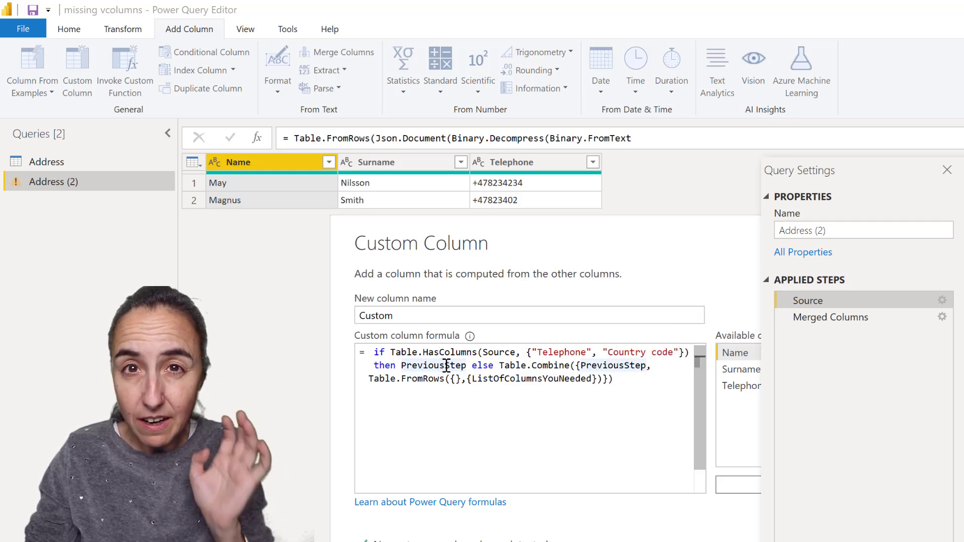
pyautogui.doubleClick(445, 365)
pyautogui.press('BackSpace')
pyautogui.write('Sourve')
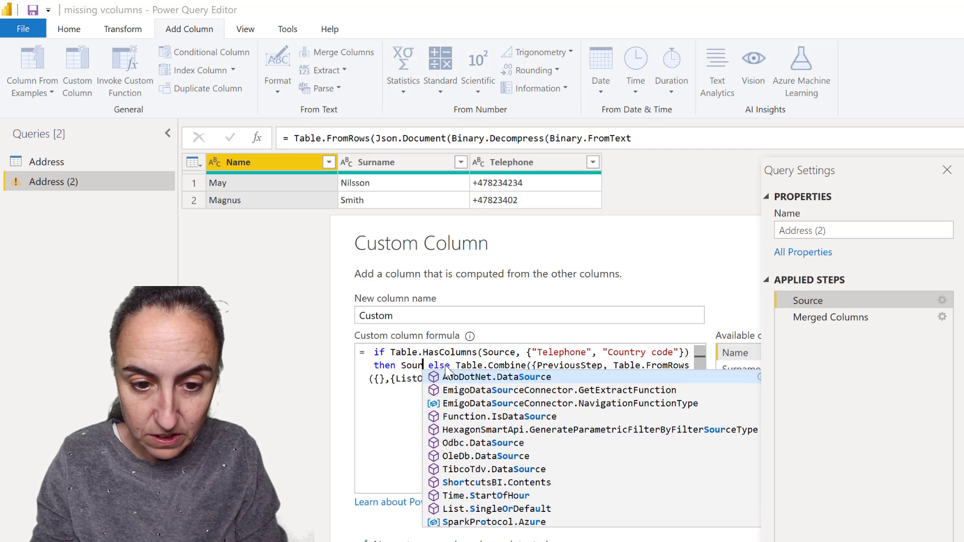
pyautogui.press('BackSpace')
pyautogui.press('BackSpace')
pyautogui.press('BackSpace')
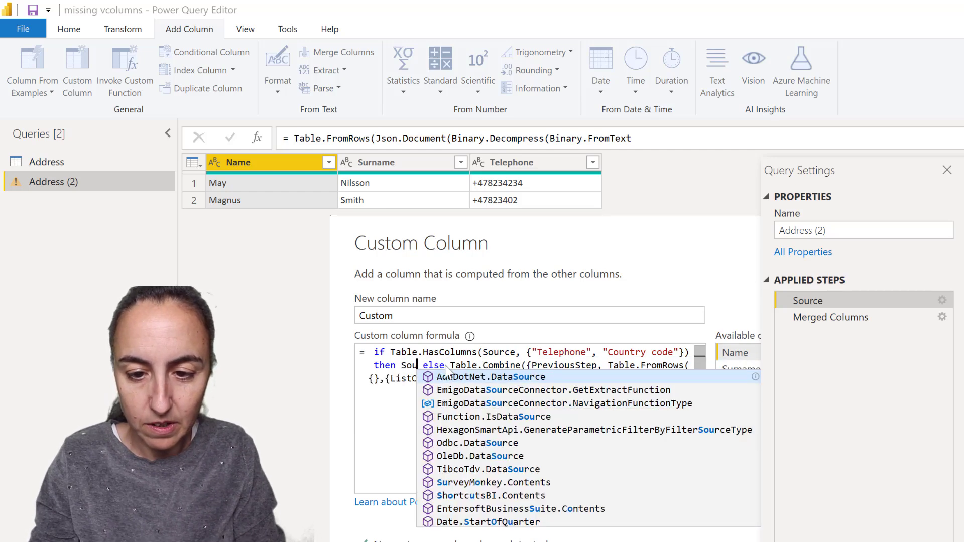
pyautogui.write('rce')
pyautogui.press('BackSpace')
pyautogui.press('BackSpace')
pyautogui.press('BackSpace')
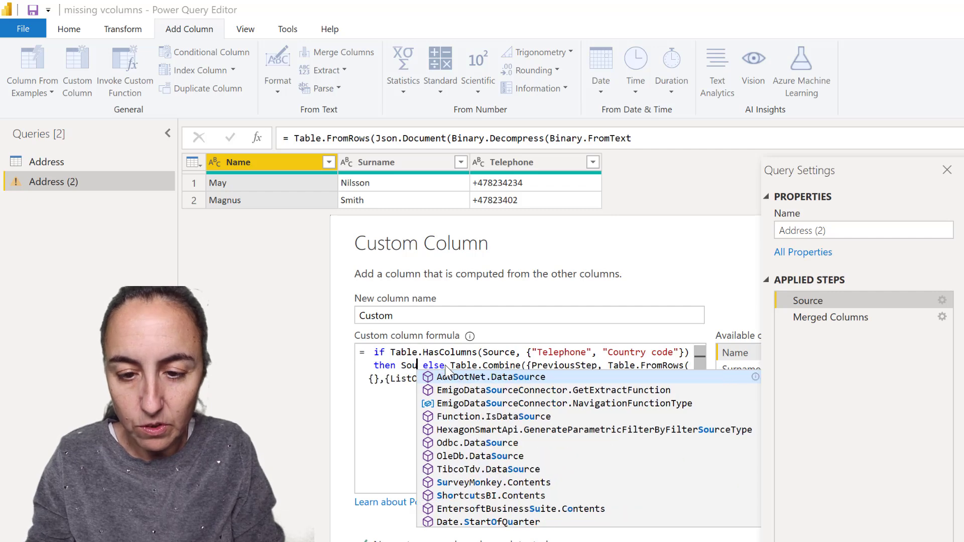
pyautogui.write('rce')
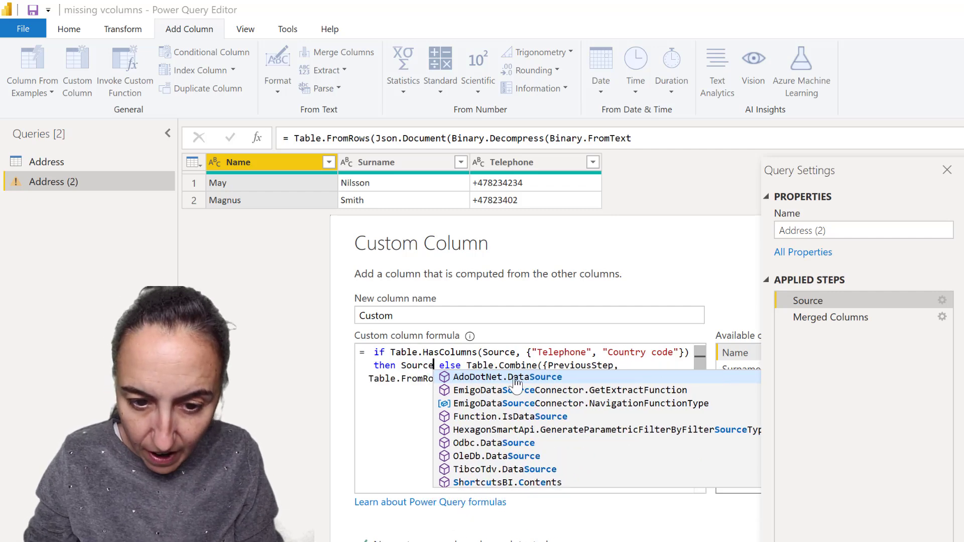
# Replace the remaining PreviousStep and ListOfColumnsYouNeeded placeholders with Source and "Telephone", "Country code"
pyautogui.doubleClick(577, 368)
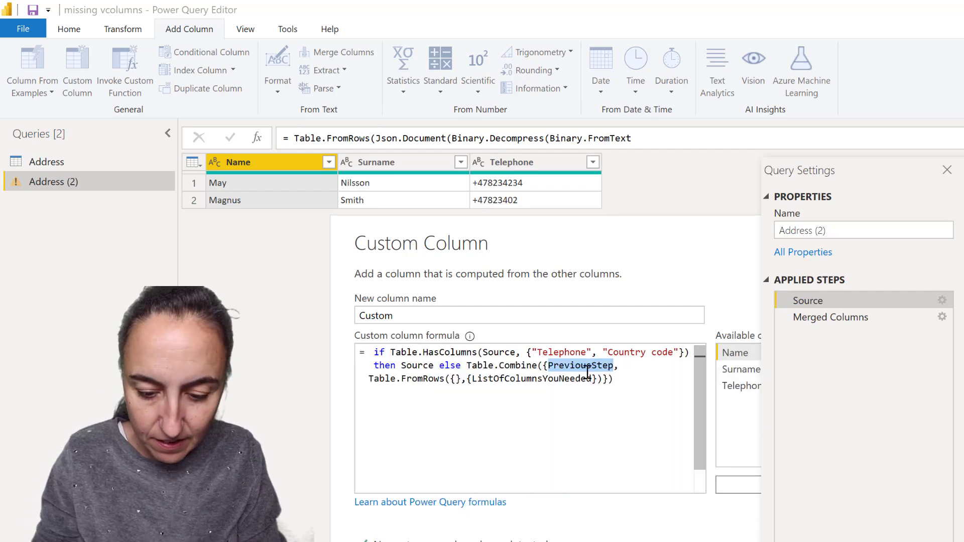
pyautogui.write('Source, Table.FromRows({')
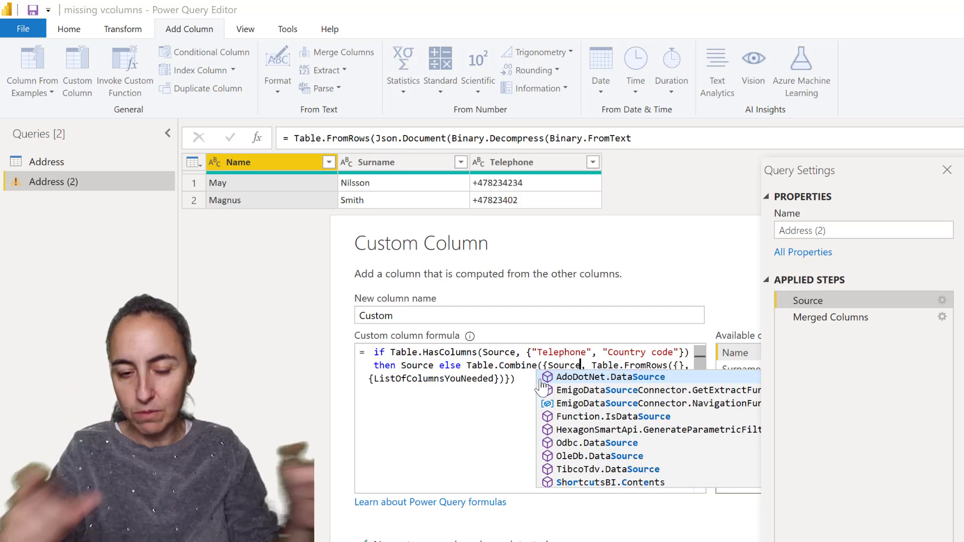
pyautogui.doubleClick(452, 379)
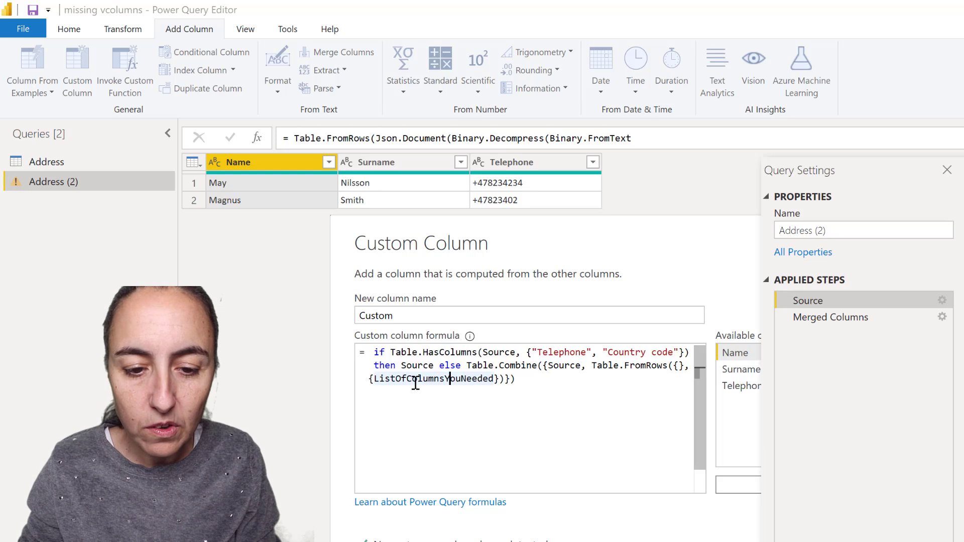
pyautogui.write('"')
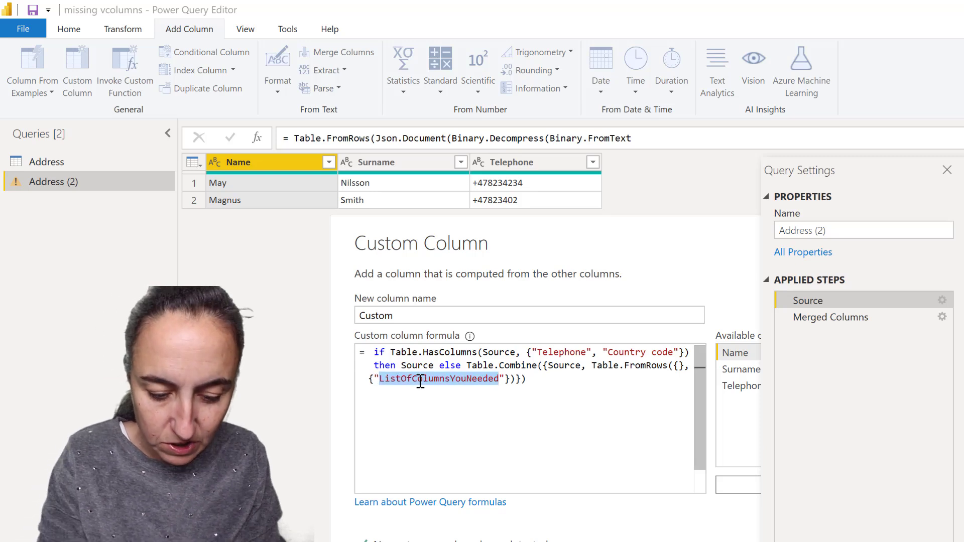
pyautogui.write('Telephone')
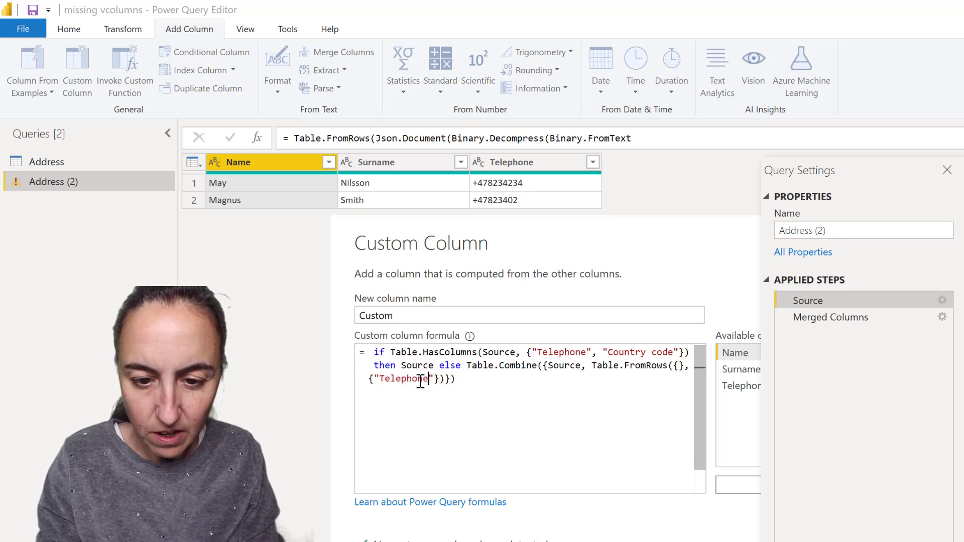
pyautogui.write('", "')
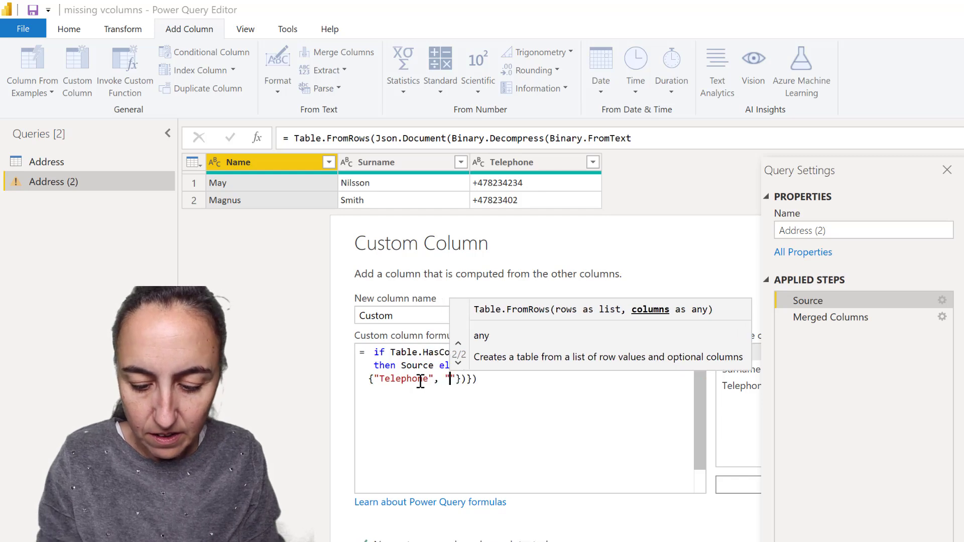
pyautogui.write('Country co')
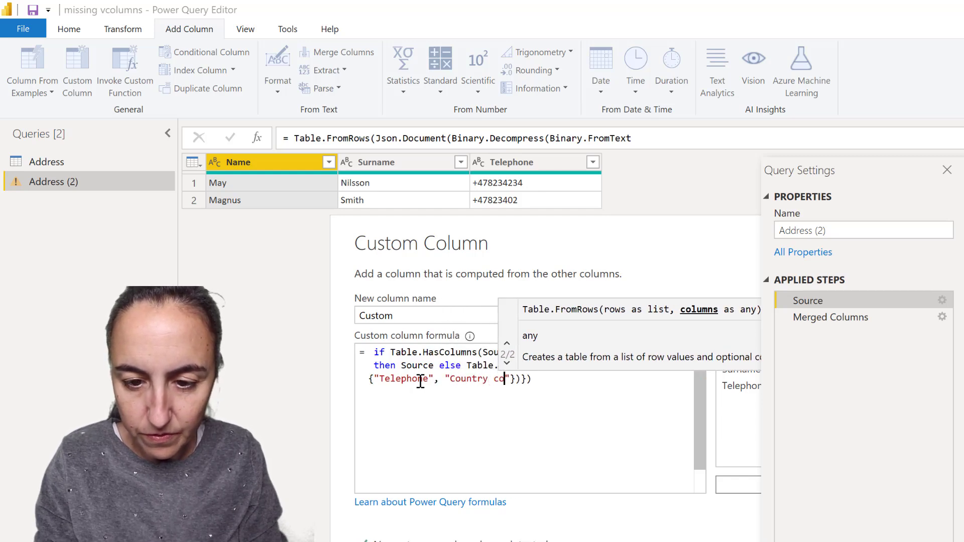
pyautogui.write('de')
pyautogui.click(579, 401)
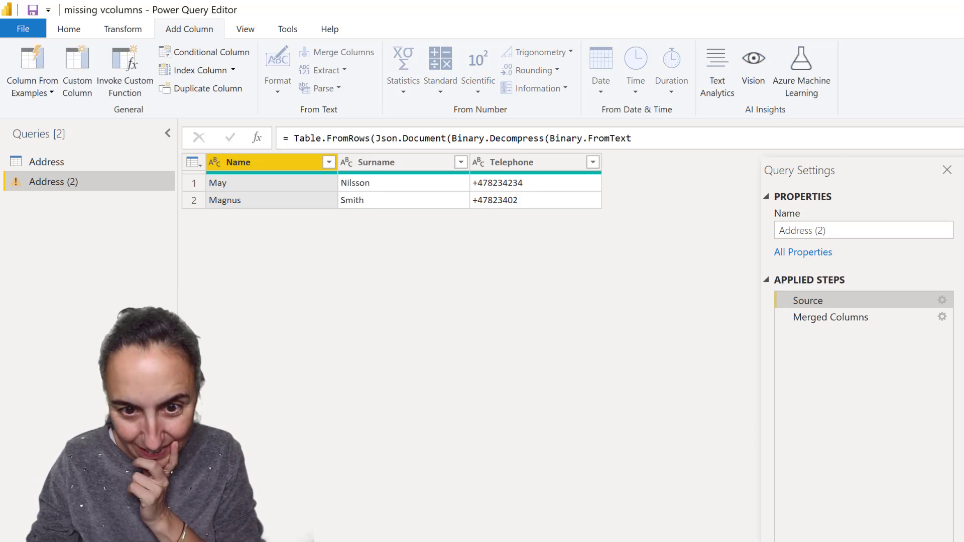
# Confirm the formula so each row of Address (2) gets a Table in the Custom column
pyautogui.click(676, 541)
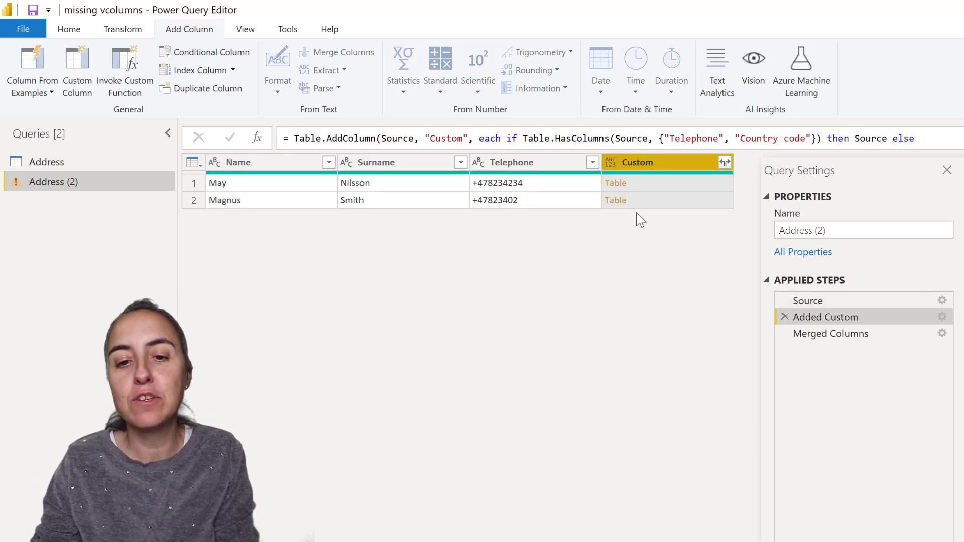
pyautogui.click(679, 184)
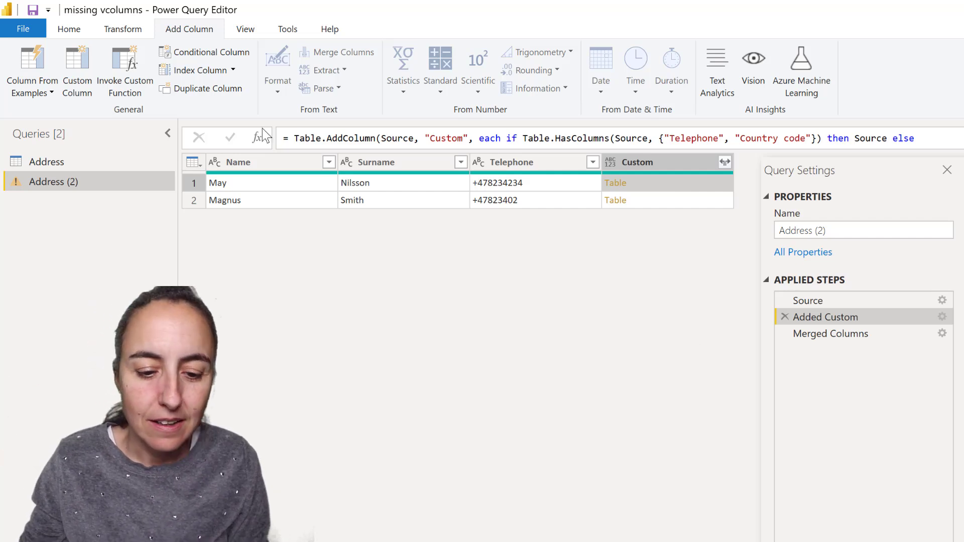
pyautogui.click(664, 159)
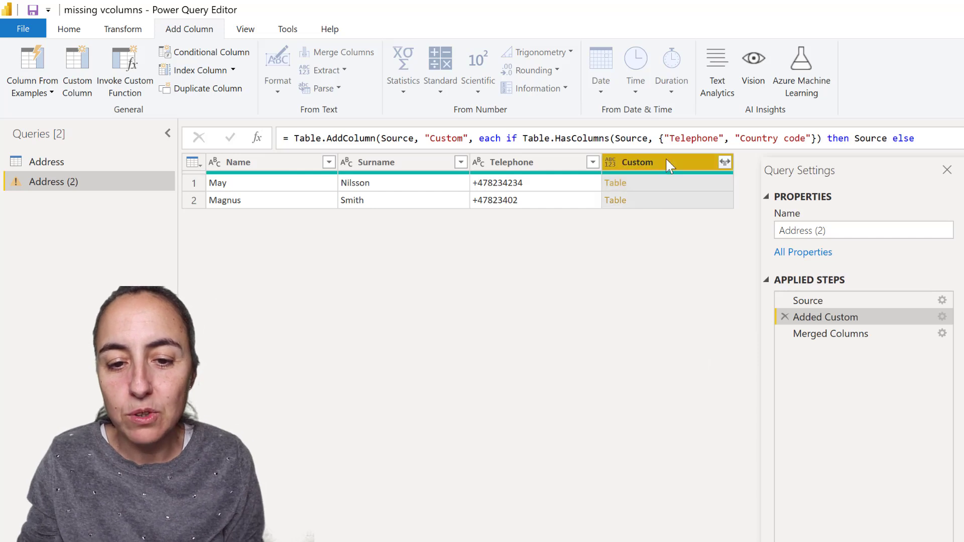
# Remove every column except Custom, inserting the step before Merged Columns
pyautogui.rightClick(666, 161)
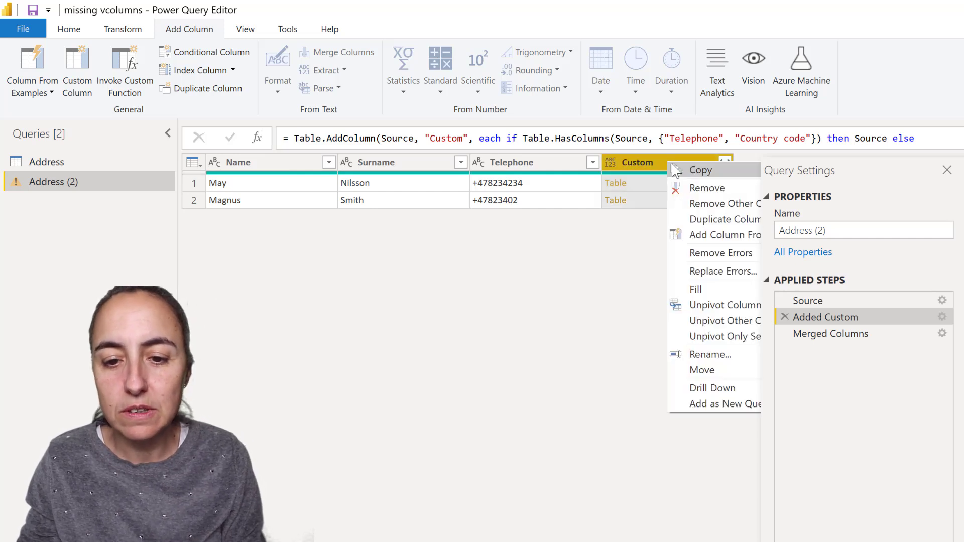
pyautogui.click(733, 206)
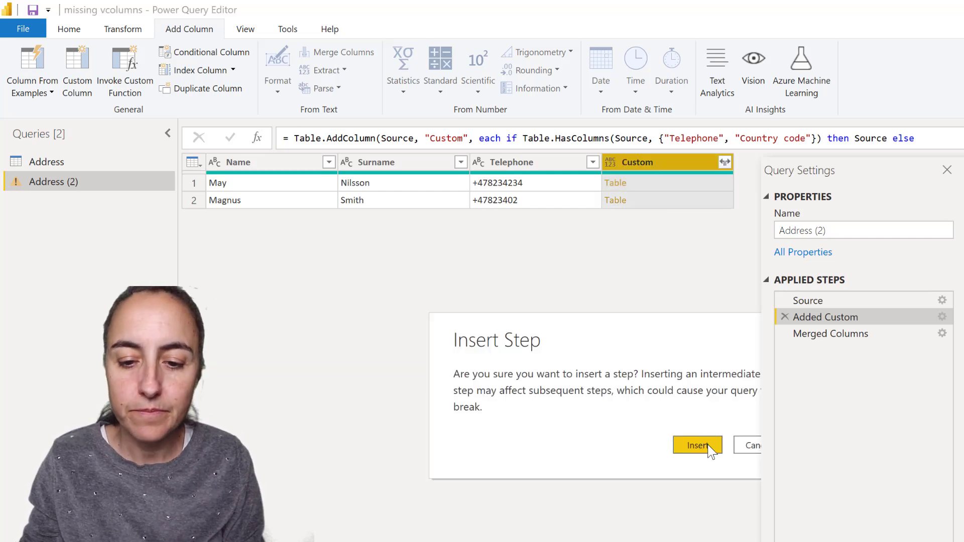
pyautogui.click(707, 444)
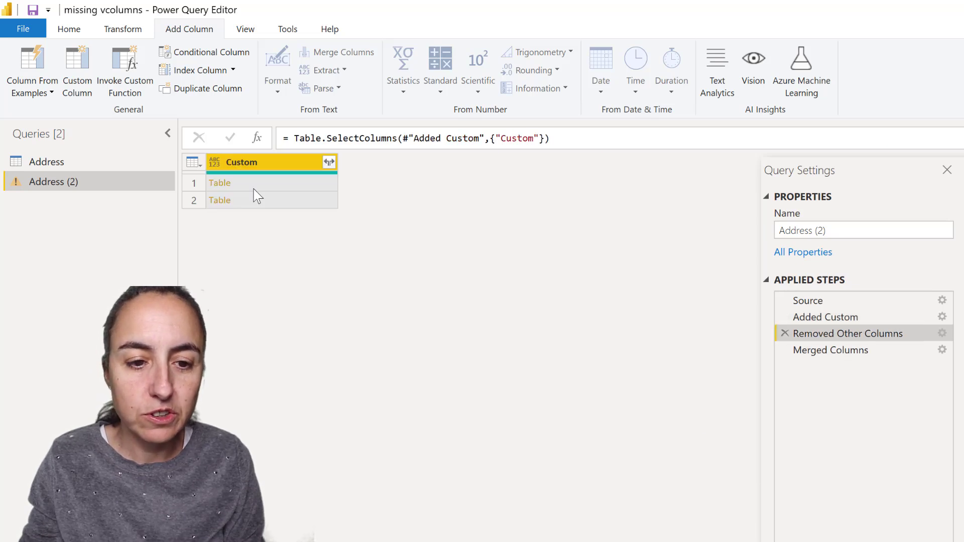
pyautogui.click(276, 163)
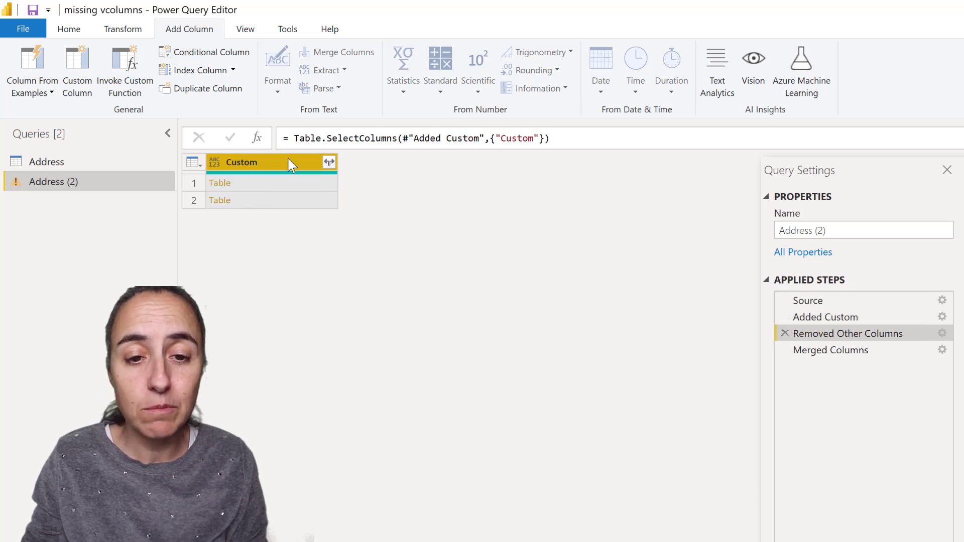
# Keep only the top 1 row as an inserted Kept First Rows step
pyautogui.click(86, 30)
pyautogui.click(536, 92)
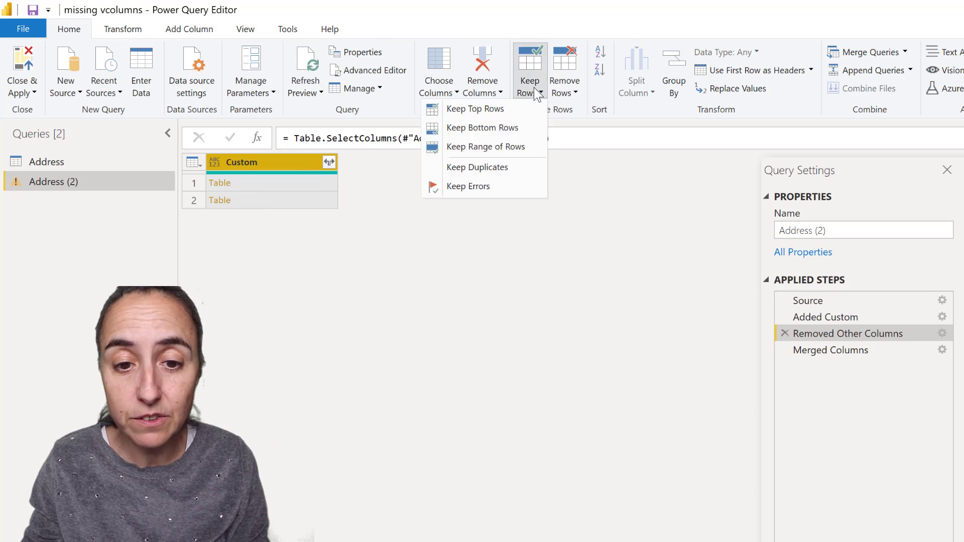
pyautogui.click(518, 107)
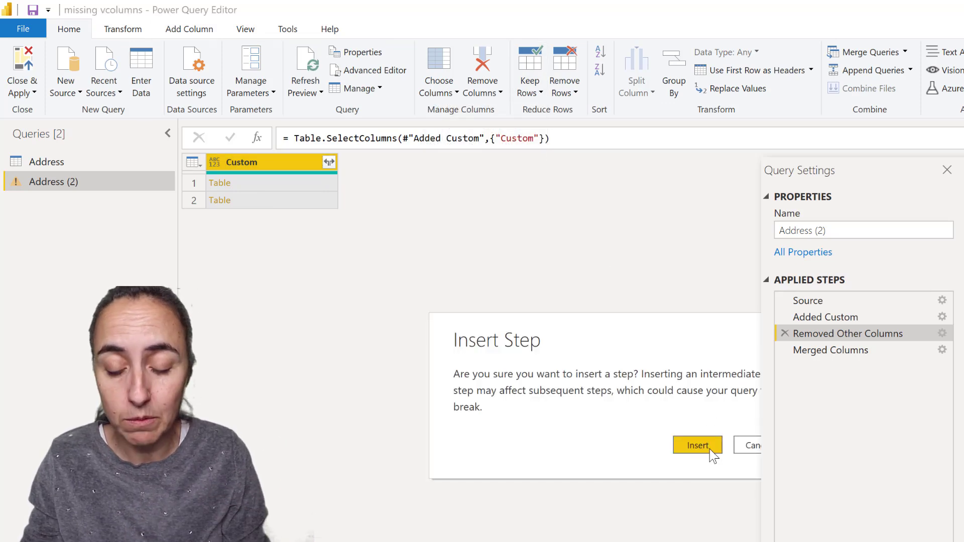
pyautogui.click(697, 445)
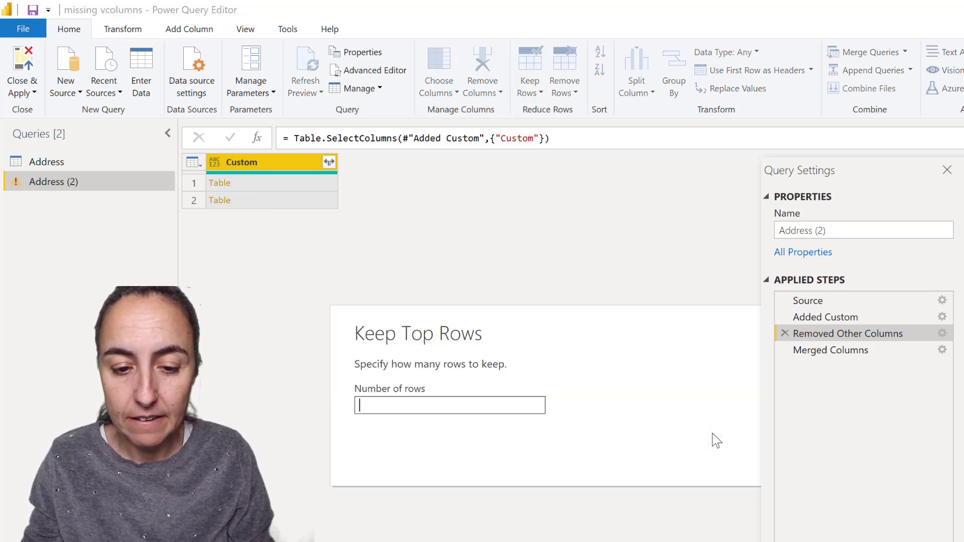
pyautogui.write('1')
pyautogui.press('Return')
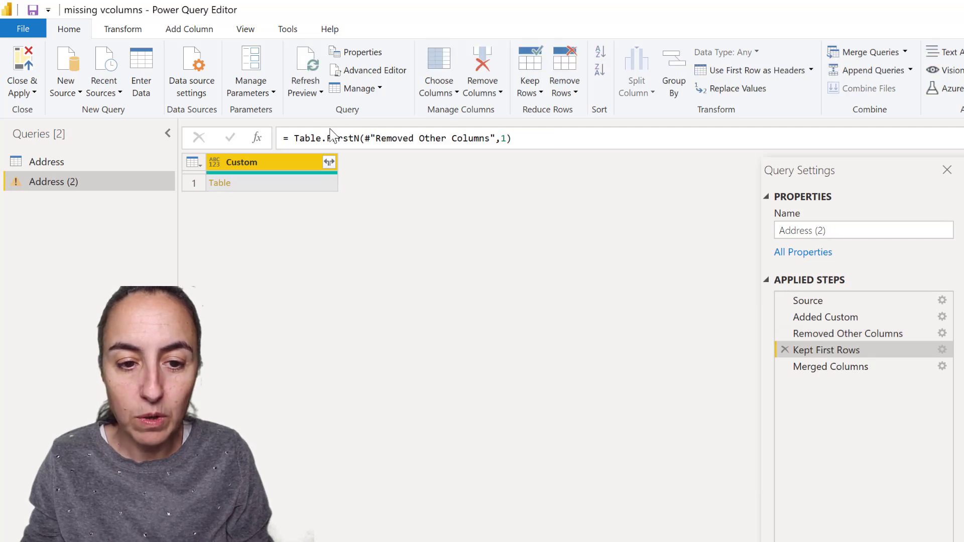
# Expand Custom into Name, Surname, Telephone and Country code without original-name prefixes
pyautogui.click(329, 162)
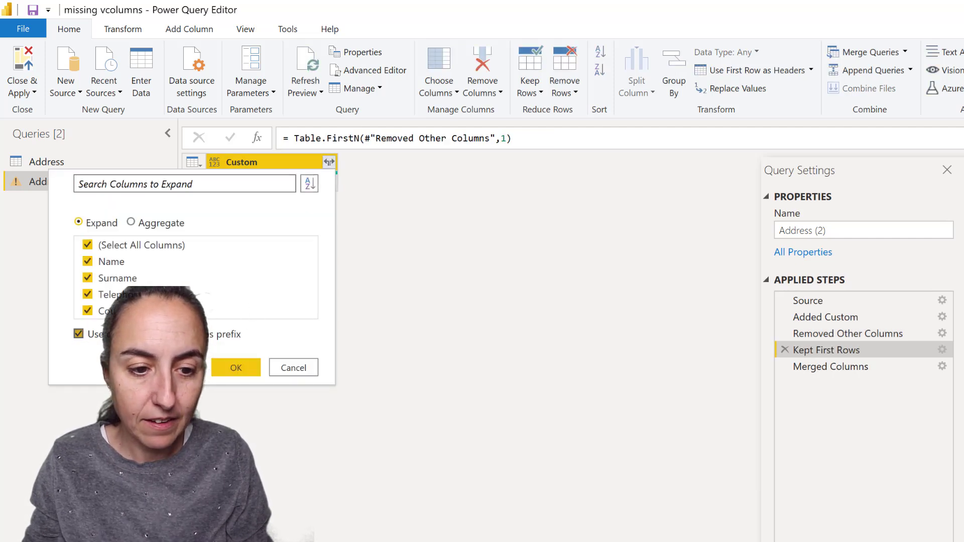
pyautogui.click(79, 334)
pyautogui.click(248, 367)
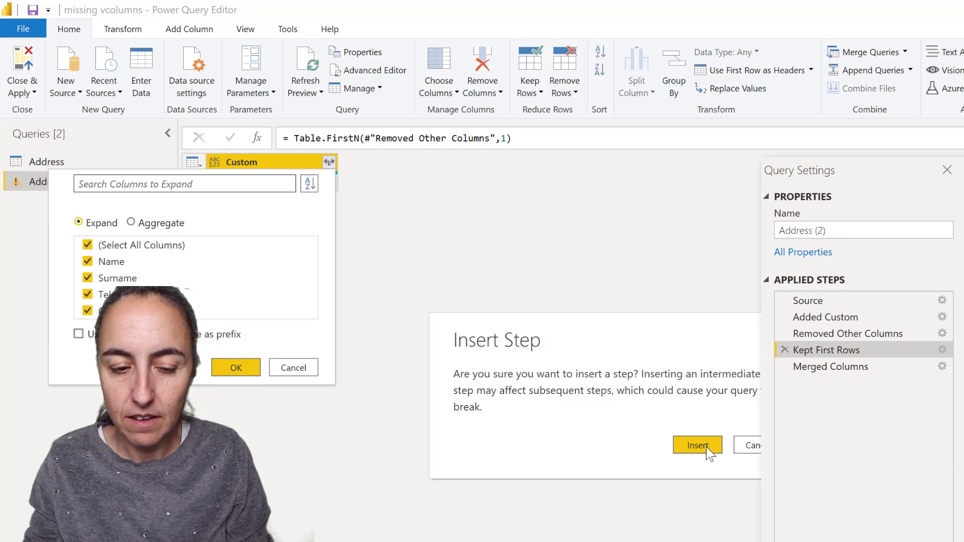
pyautogui.click(706, 447)
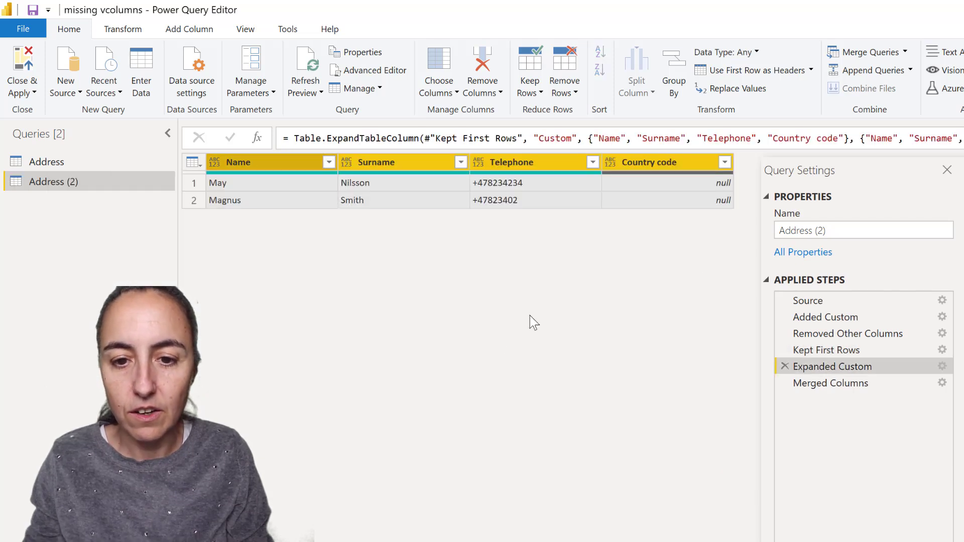
# Delete Telephone from Address (2)'s Source table and recheck that Merged Columns still yields Phone
pyautogui.click(873, 387)
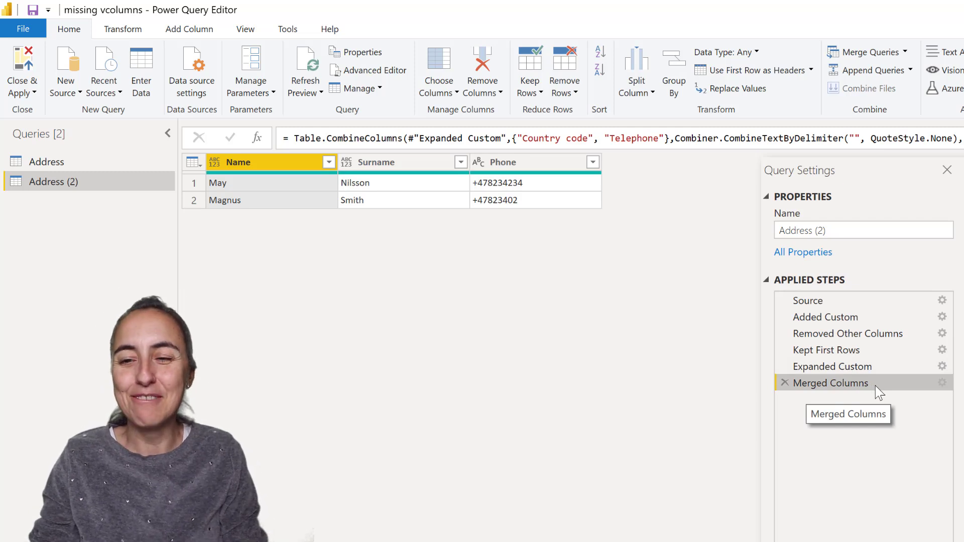
pyautogui.click(899, 300)
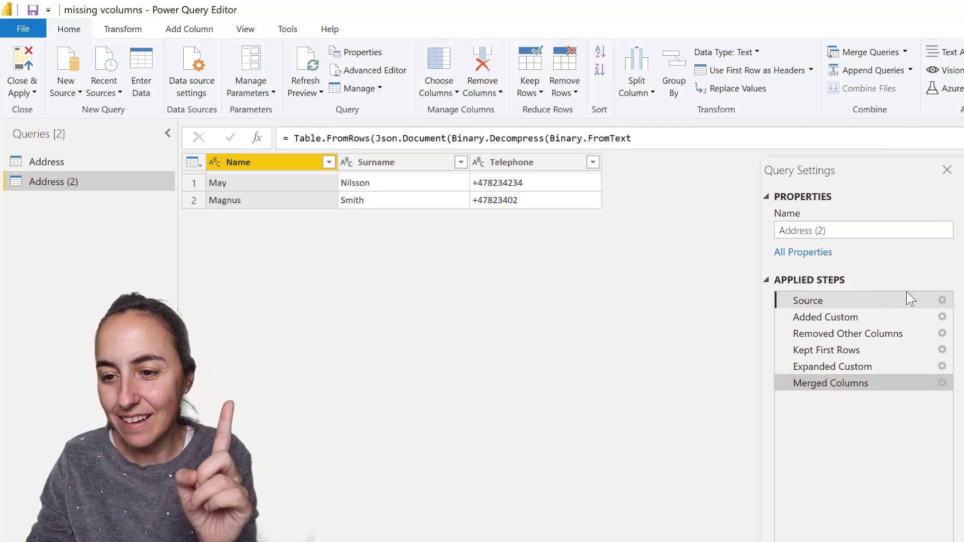
pyautogui.click(941, 300)
pyautogui.click(496, 181)
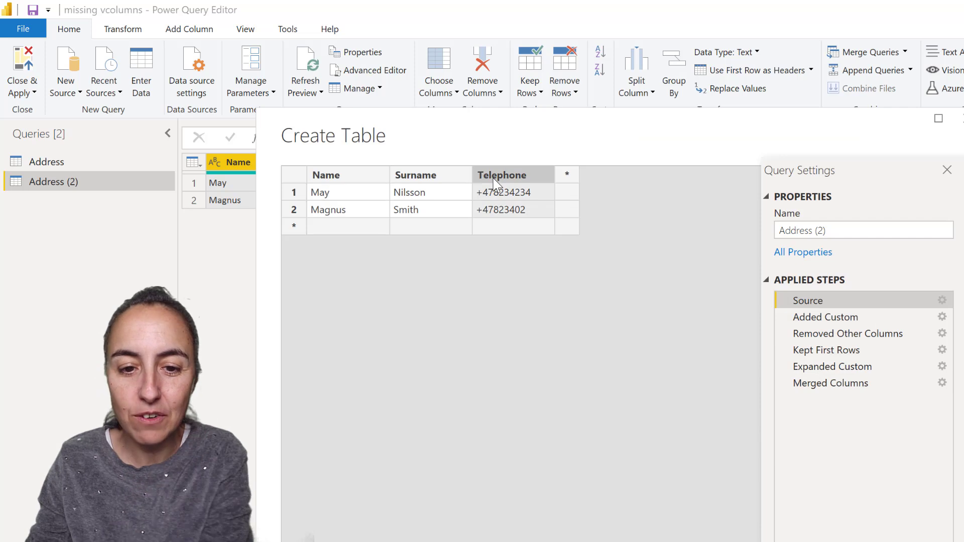
pyautogui.press('Delete')
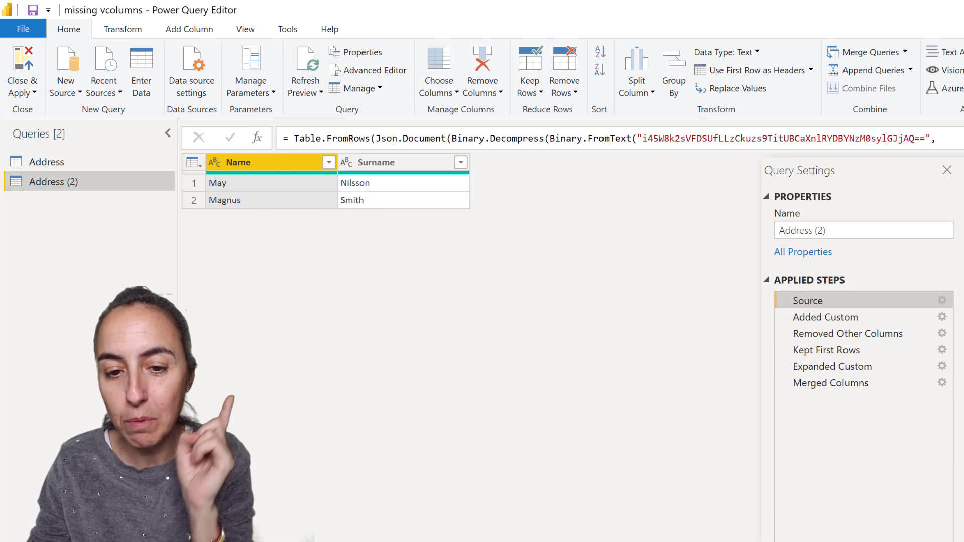
pyautogui.click(857, 384)
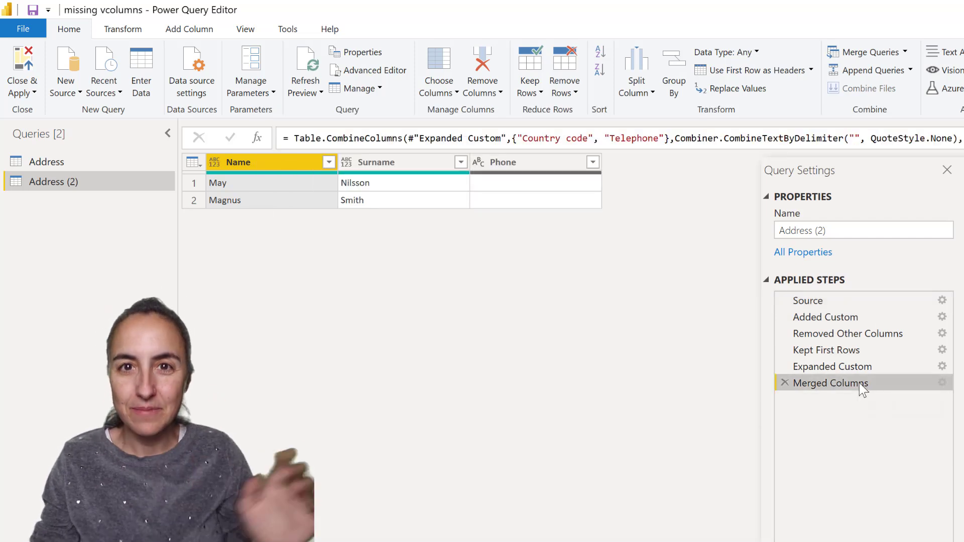